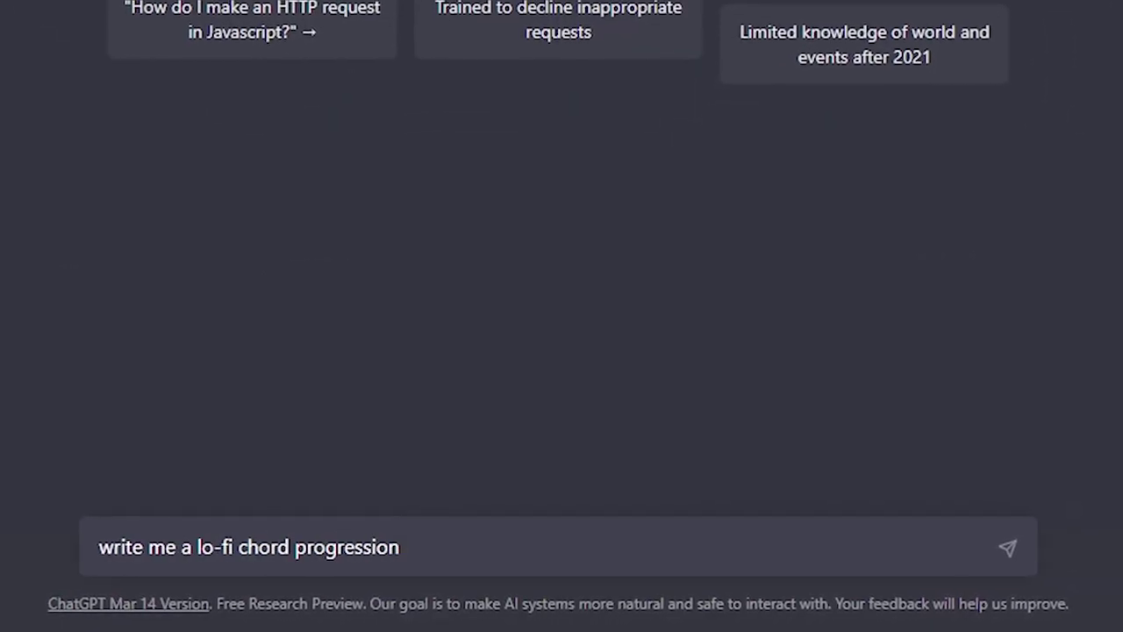
Step: Submit 'write me a lo-fi chord progression' to ChatGPT, getting Cmaj7–Am7–Fmaj7–G7
key("Return")
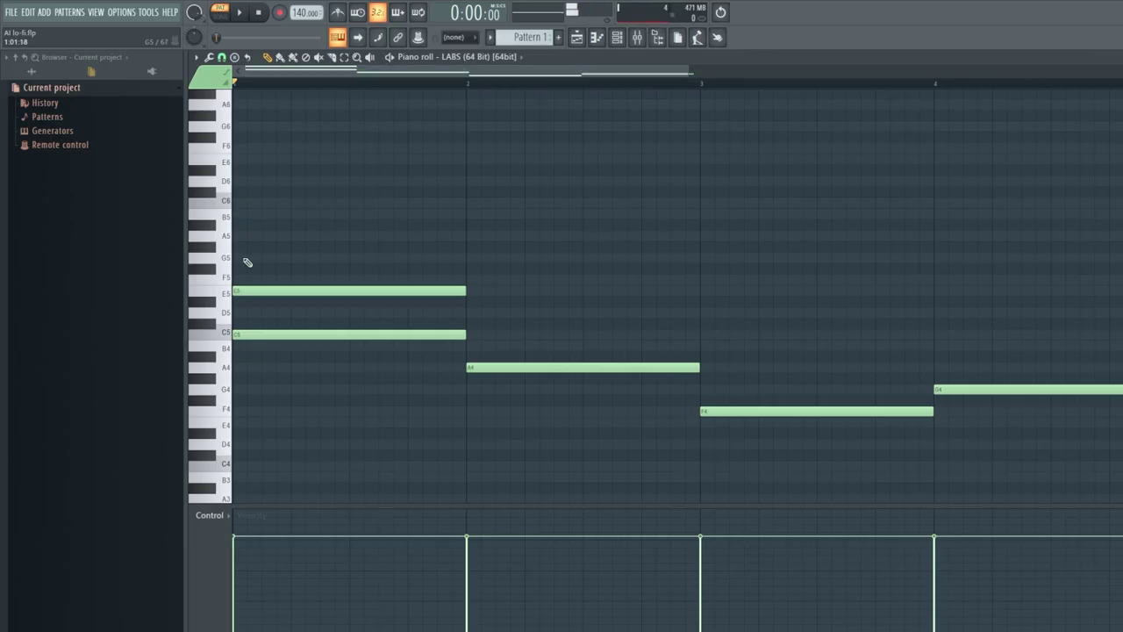
Step: Add B5 to the Cmaj7 chord and C5, E5, G5 to the Am7 chord
left_click(245, 216)
left_click(472, 334)
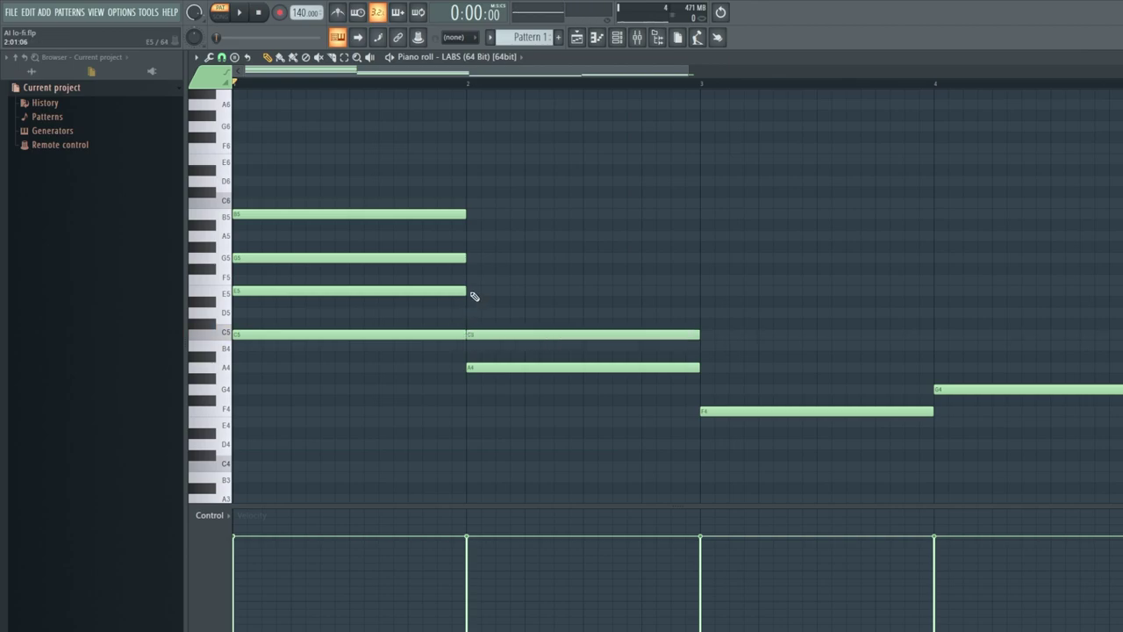
left_click(472, 291)
left_click(473, 258)
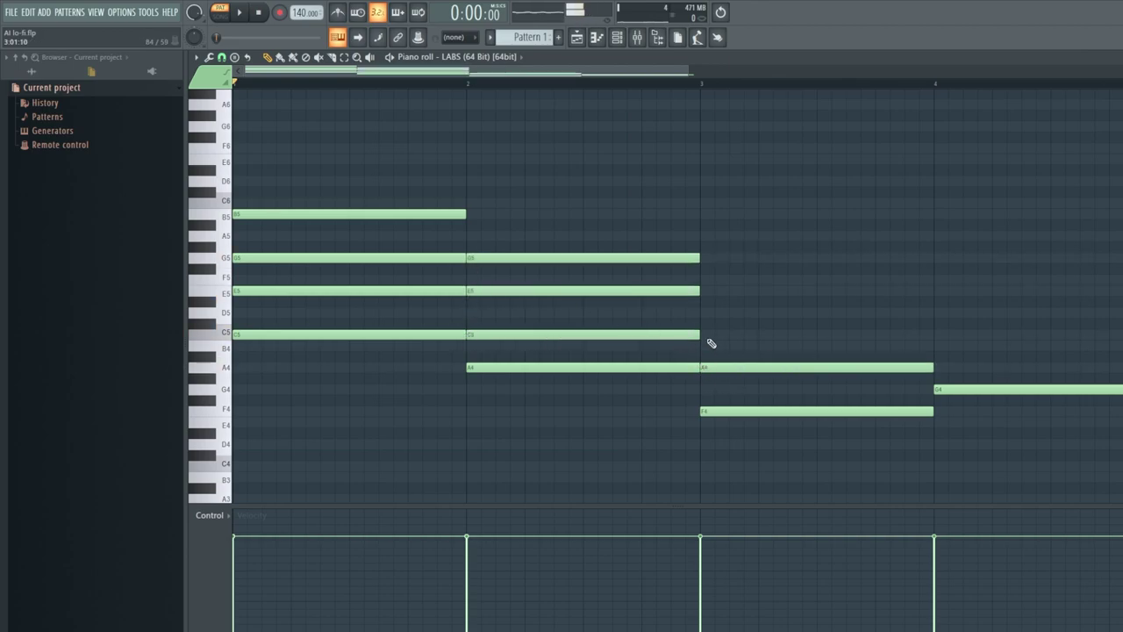
Step: Add C5, E5 to the Fmaj7 chord and B4, D5, F5 to G7, then play
left_click(707, 336)
left_click(708, 290)
scroll(658, 263, "right", 3)
left_click(612, 302)
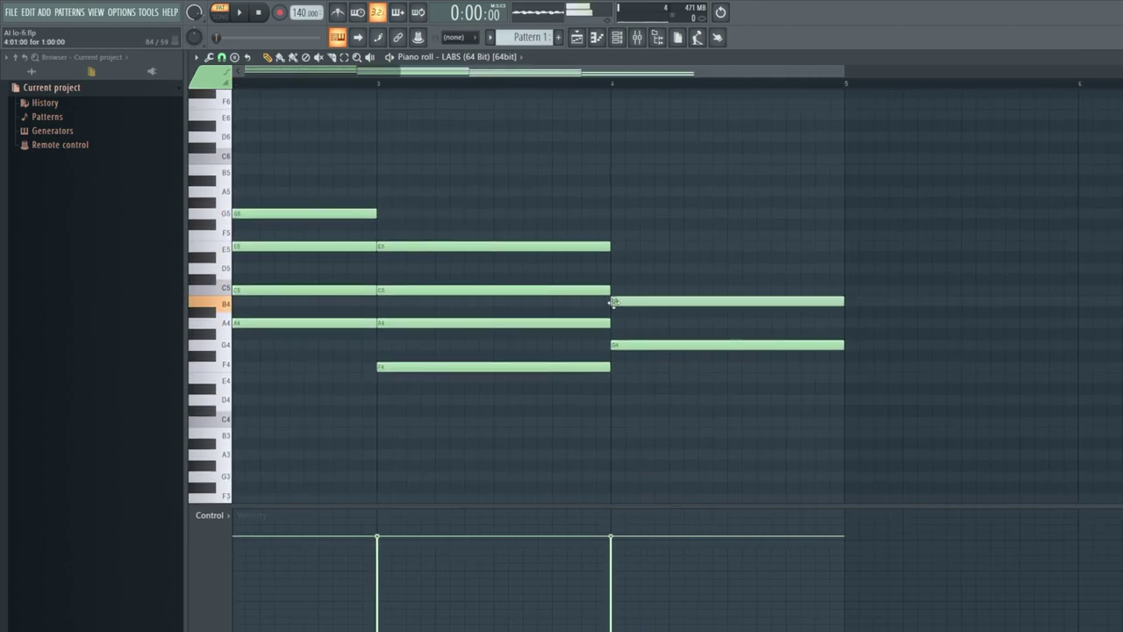
left_click(613, 268)
left_click(618, 235)
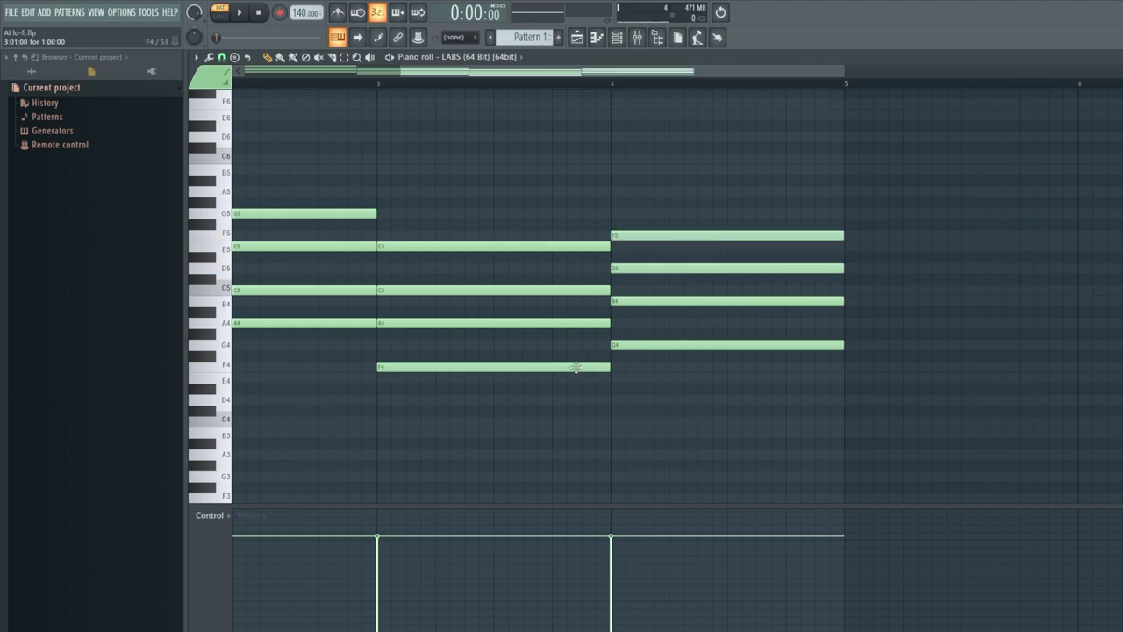
key("space")
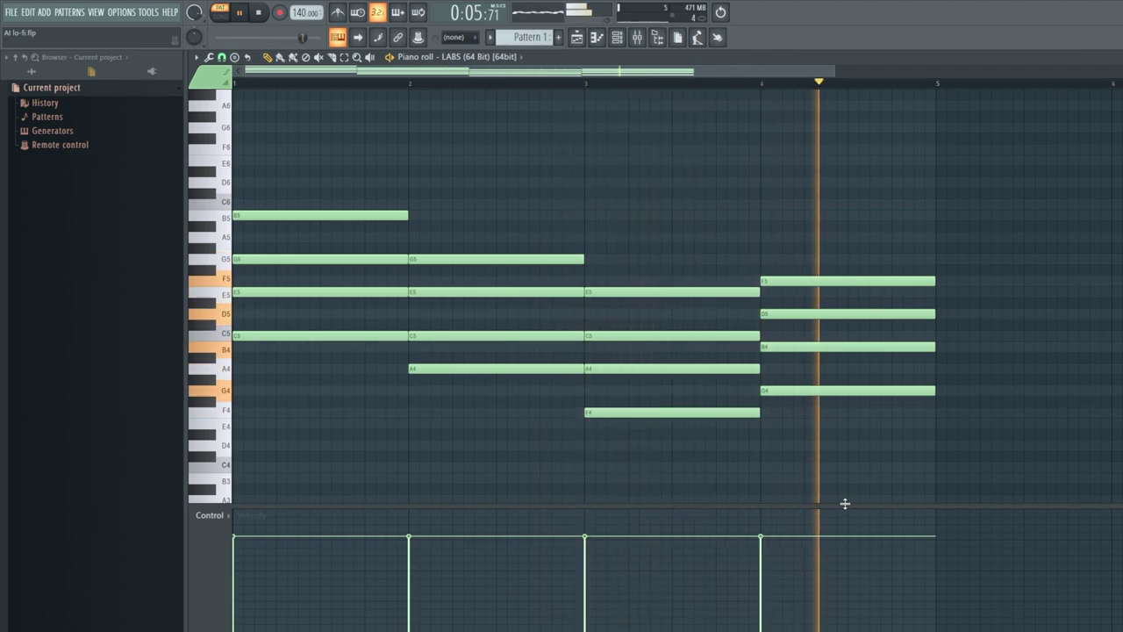
Step: Raise the bar-2 A4, bar-4 G4 and bar-3 A4/F4 notes an octave, then replay the chords
key("space")
key("ctrl+Up")
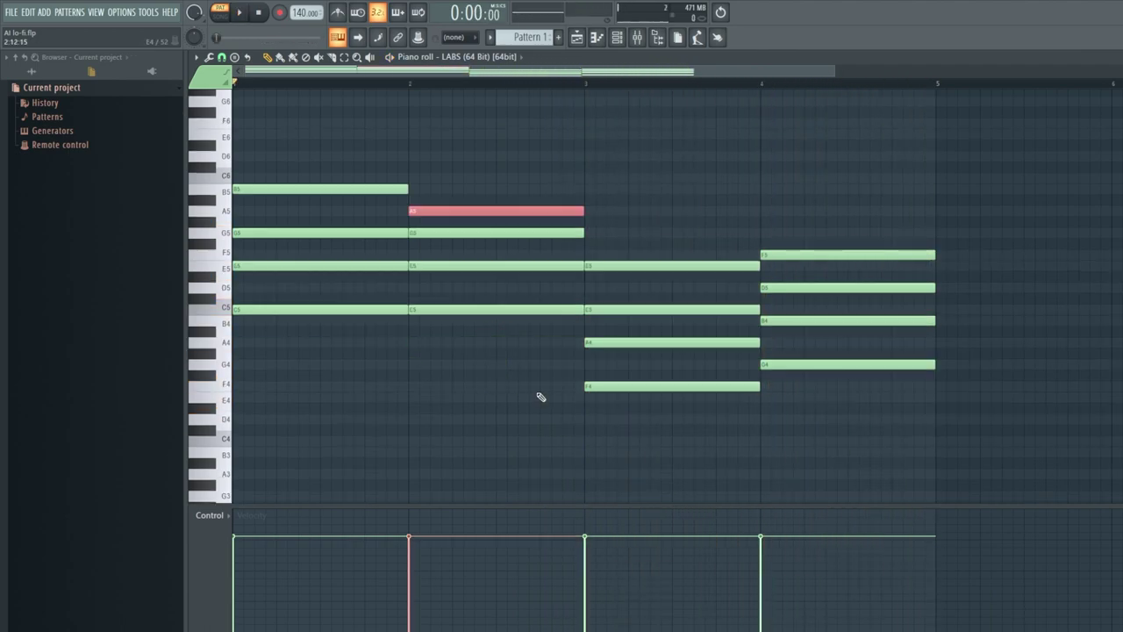
left_click(837, 363)
key("ctrl+Up")
left_click_drag(722, 425, 698, 330)
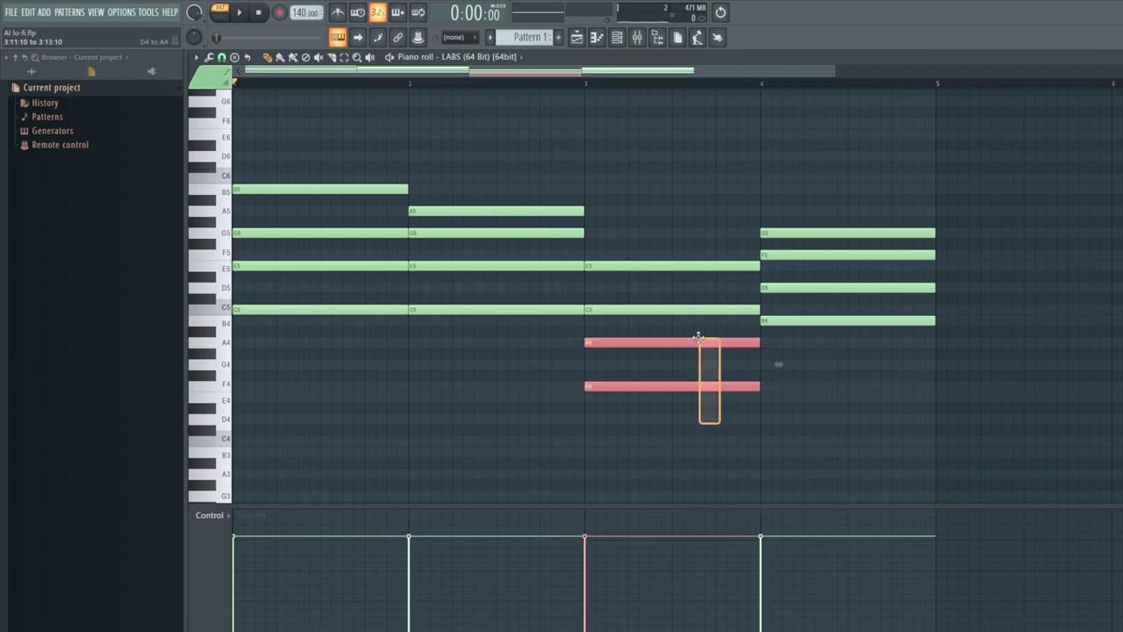
key("ctrl+Up")
left_click(822, 431)
key("space")
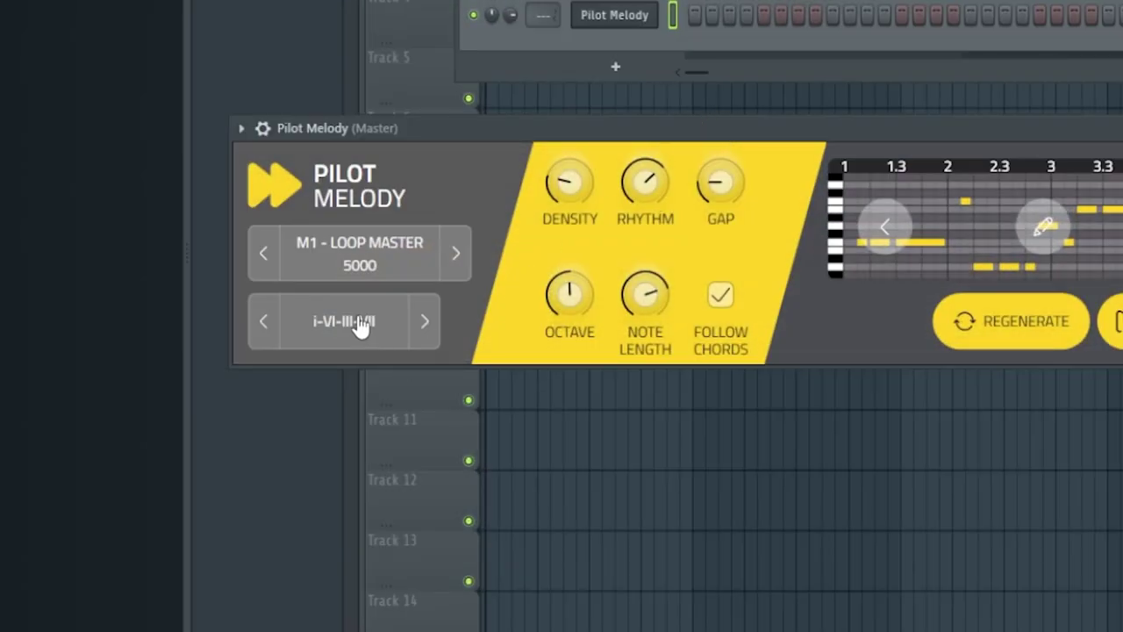
Step: Expand Pilot Melody's chord editor, set the key to C major and chord one to C major
left_click(360, 323)
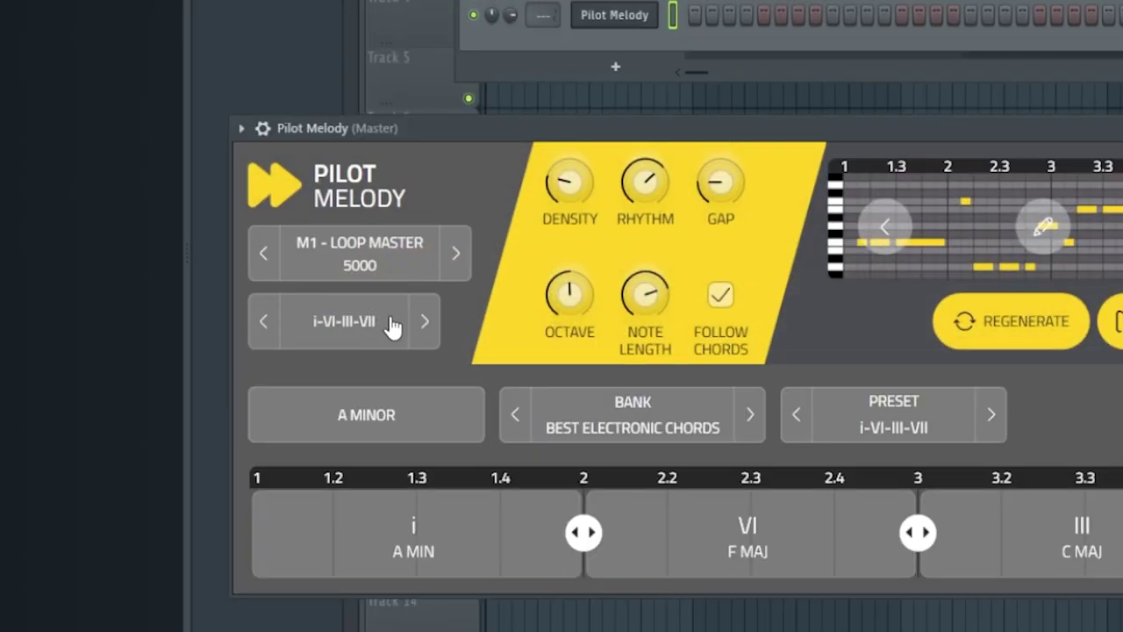
left_click(366, 424)
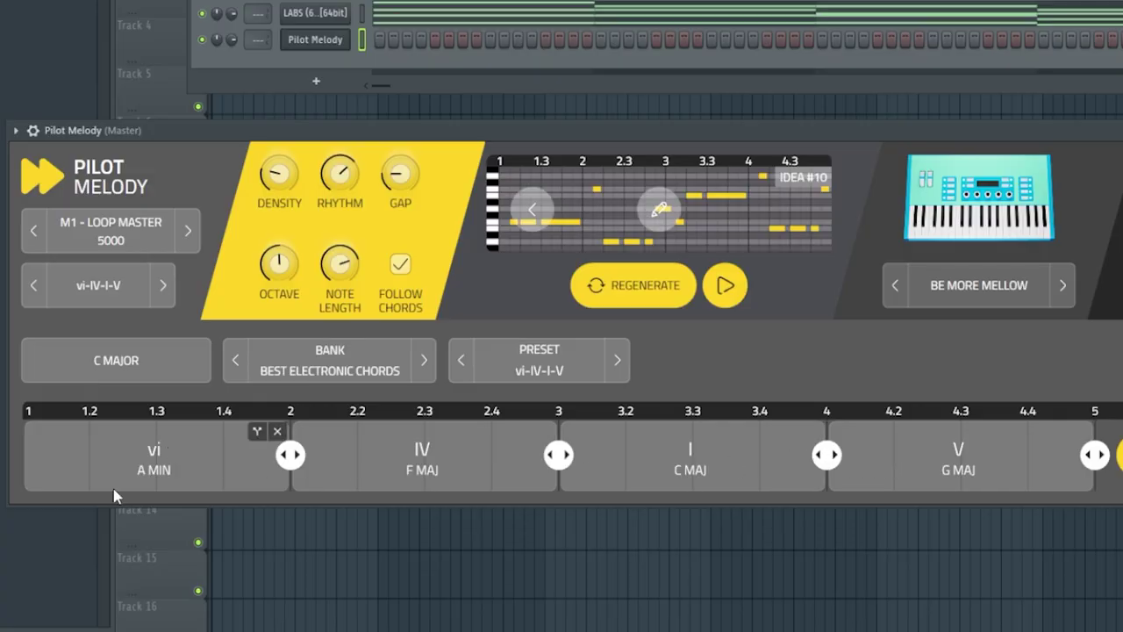
left_click(257, 447)
left_click(186, 537)
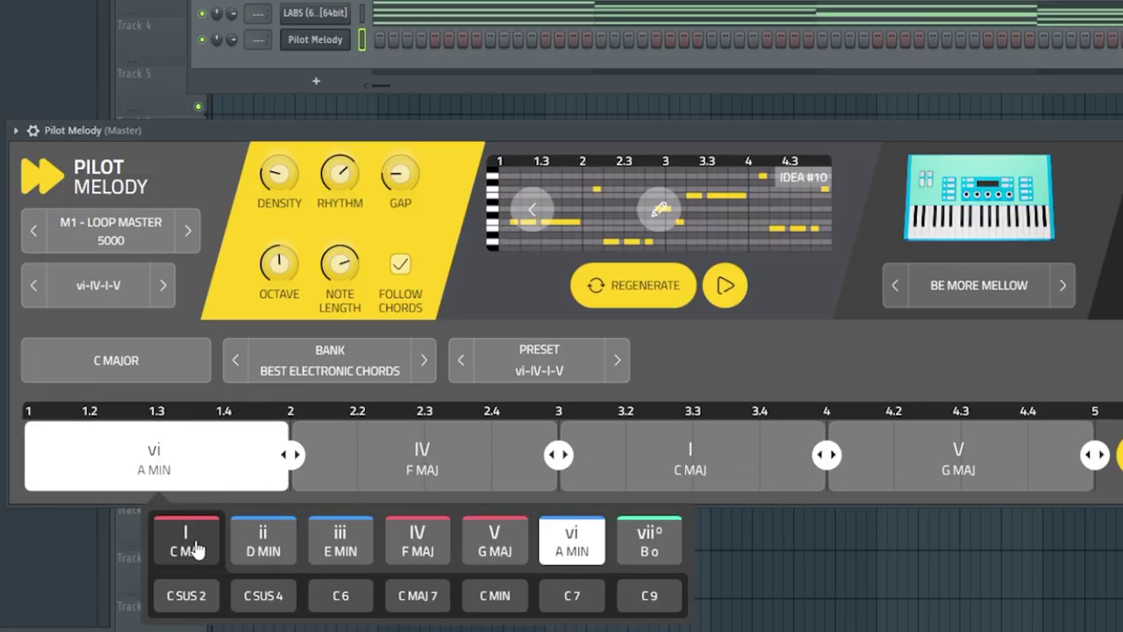
Step: Set chords two to four to A minor, F major and G major, then preview playback
left_click(452, 465)
left_click(848, 537)
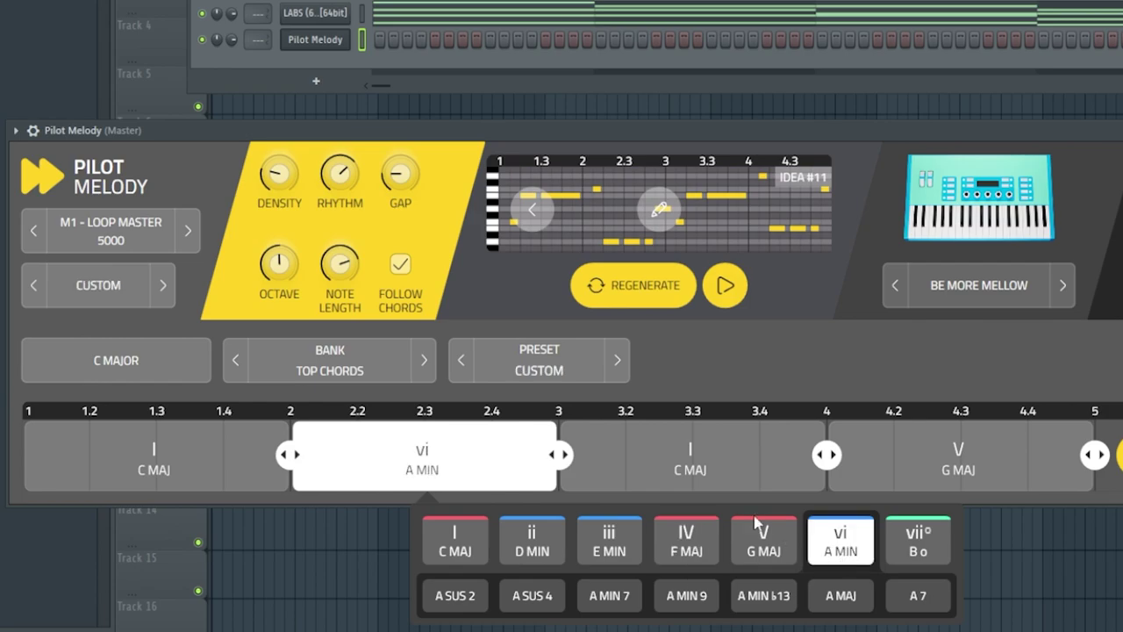
left_click(721, 492)
left_click(953, 537)
left_click(930, 470)
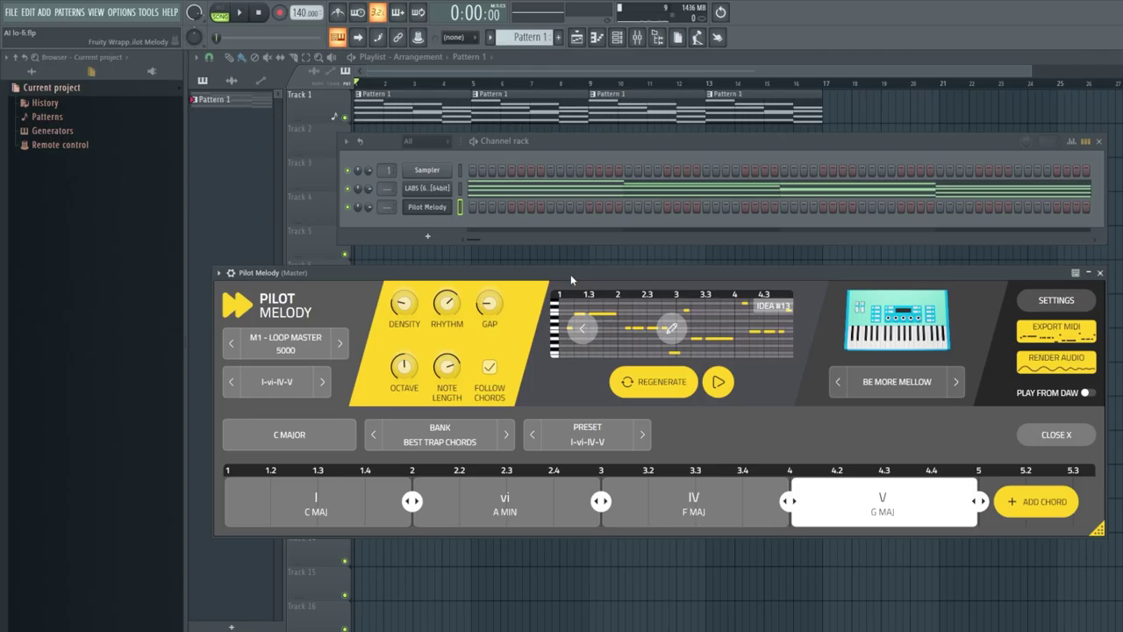
key("space")
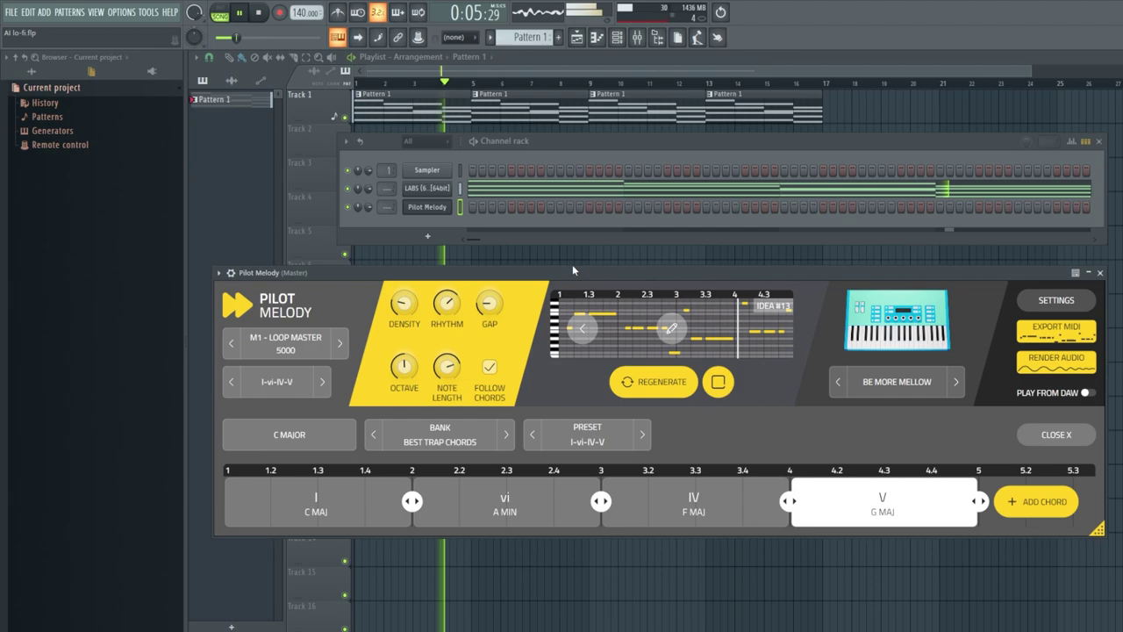
key("space")
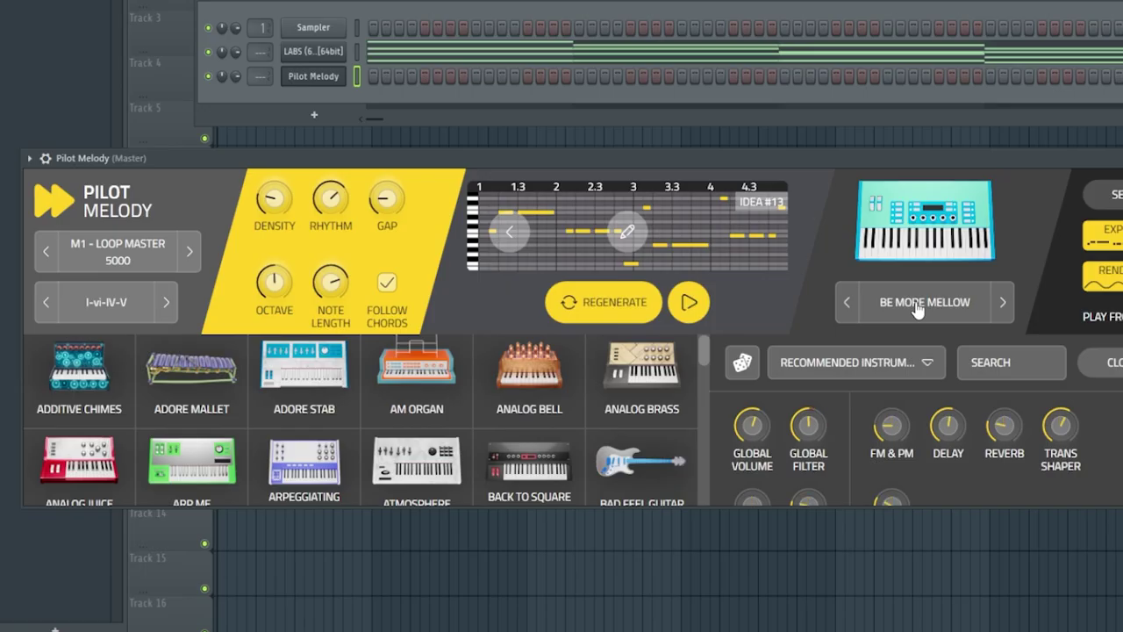
Step: Browse Pilot Melody's instrument grid from Be More Mellow down to the Piano sound
left_click(636, 420)
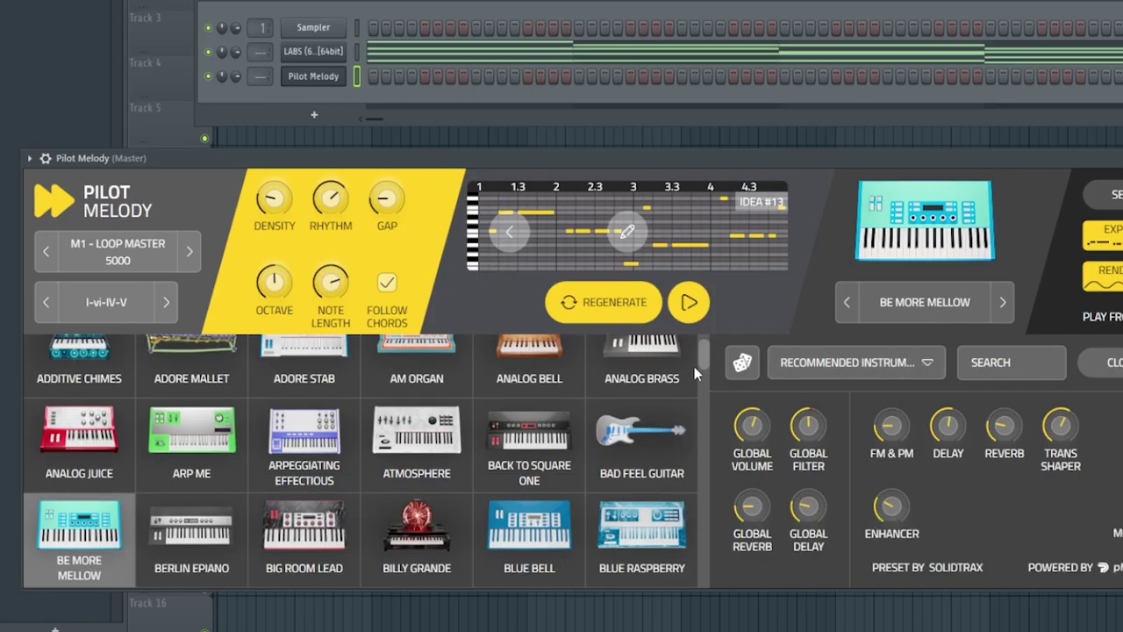
scroll(705, 366, "down", 5)
scroll(712, 409, "down", 5)
scroll(712, 409, "down", 3)
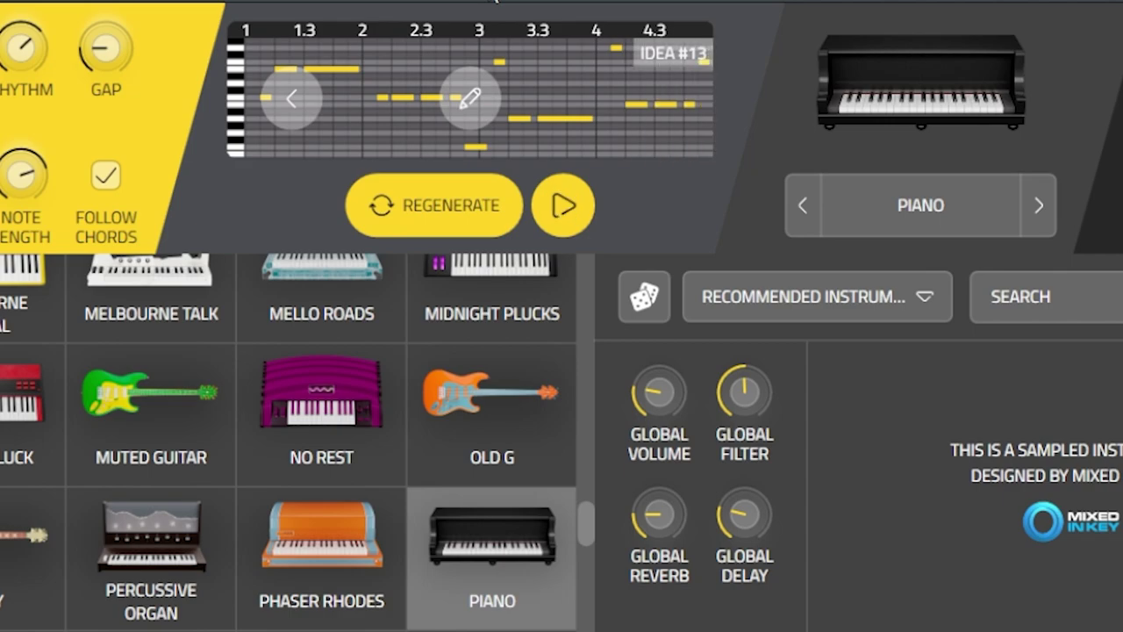
scroll(715, 570, "down", 3)
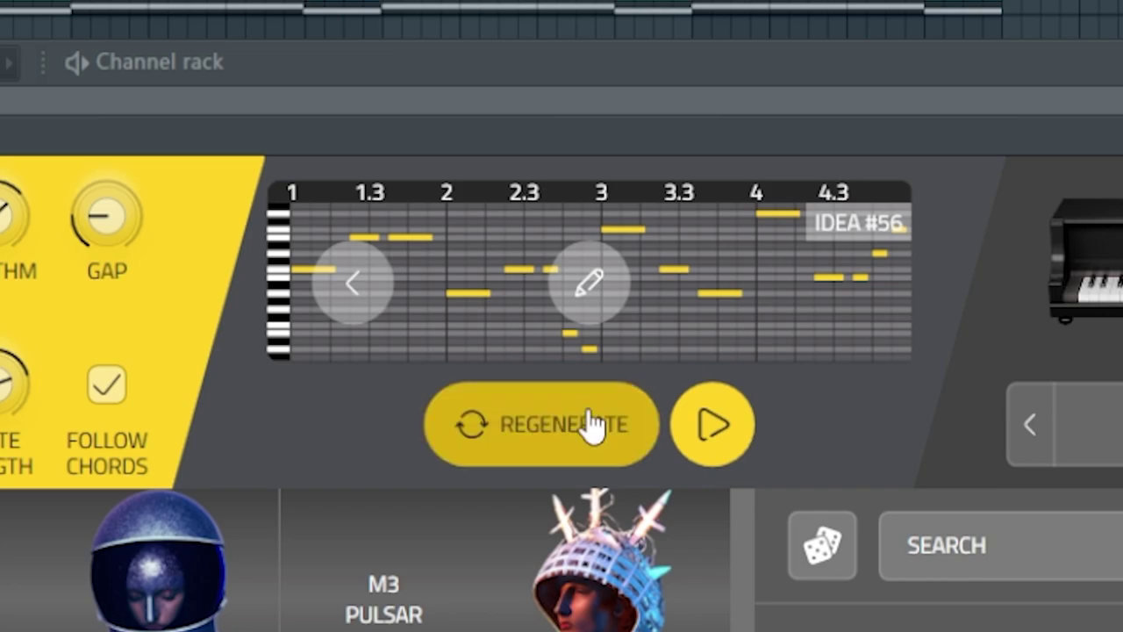
Step: Regenerate a Pilot Melody piano idea and open its notes in the editor
left_click(593, 427)
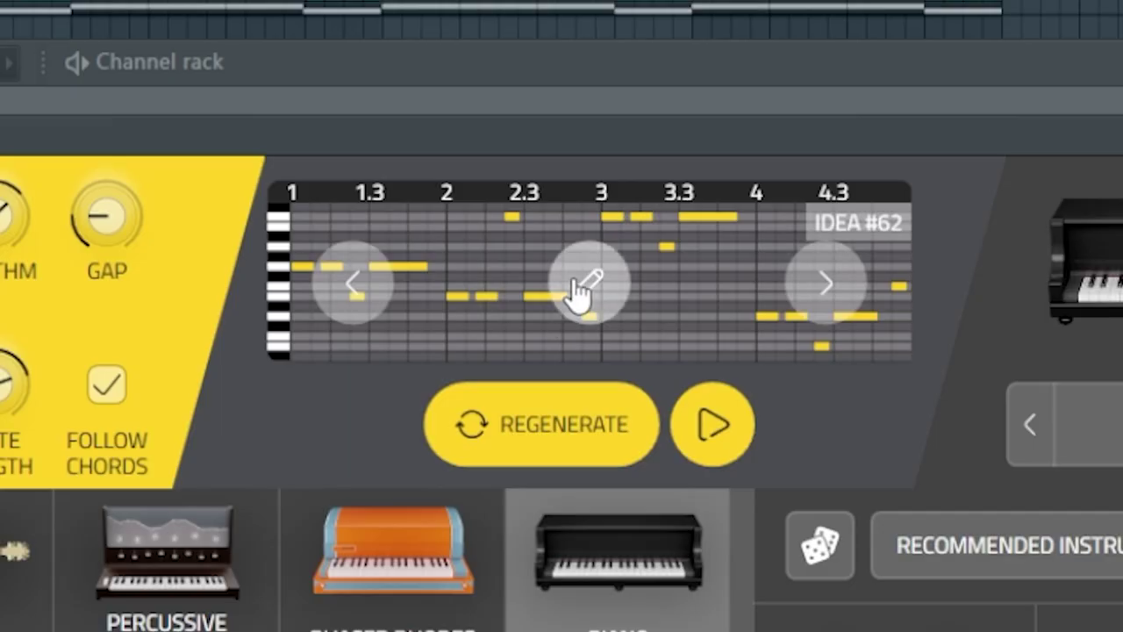
left_click(584, 290)
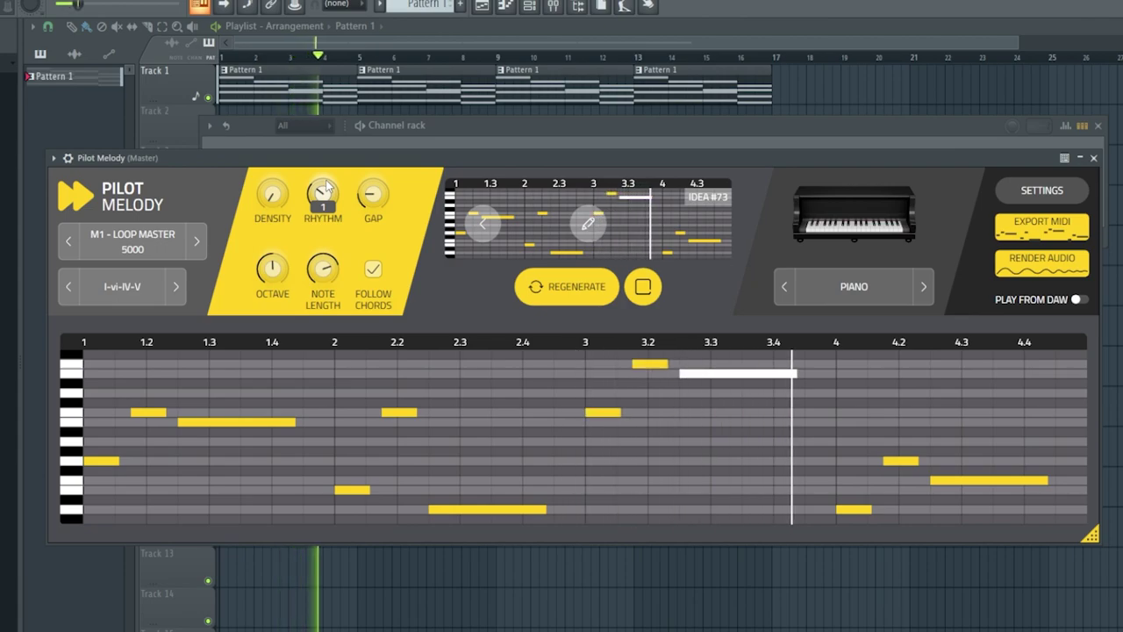
Step: Stop the melody preview and place the rendered Pilot Melody audio on Track 2 at bar 9
key("space")
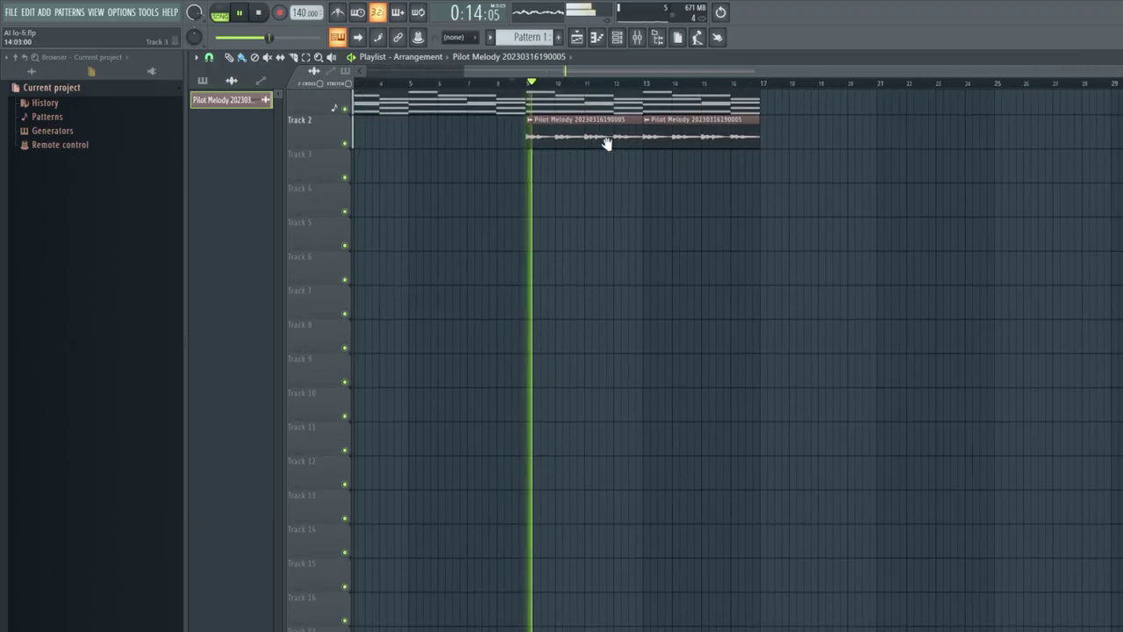
scroll(658, 180, "left", 2)
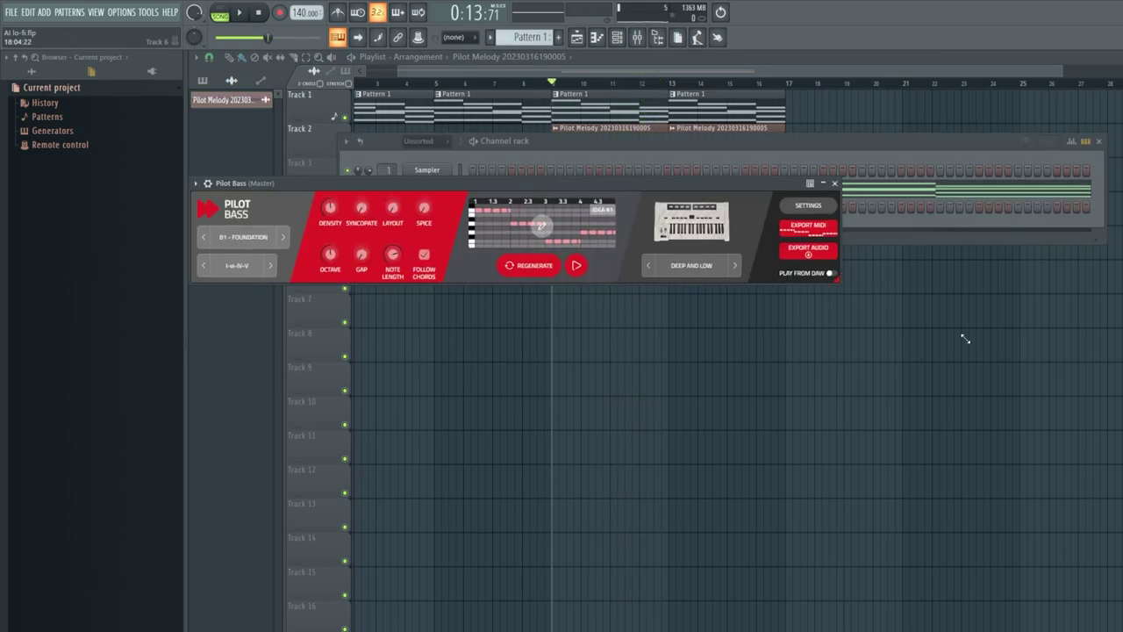
Step: Pick Electric Bass 3 in an enlarged Pilot Bass and drop its rendered audio on Track 3 at bar 9
left_click_drag(830, 278, 965, 333)
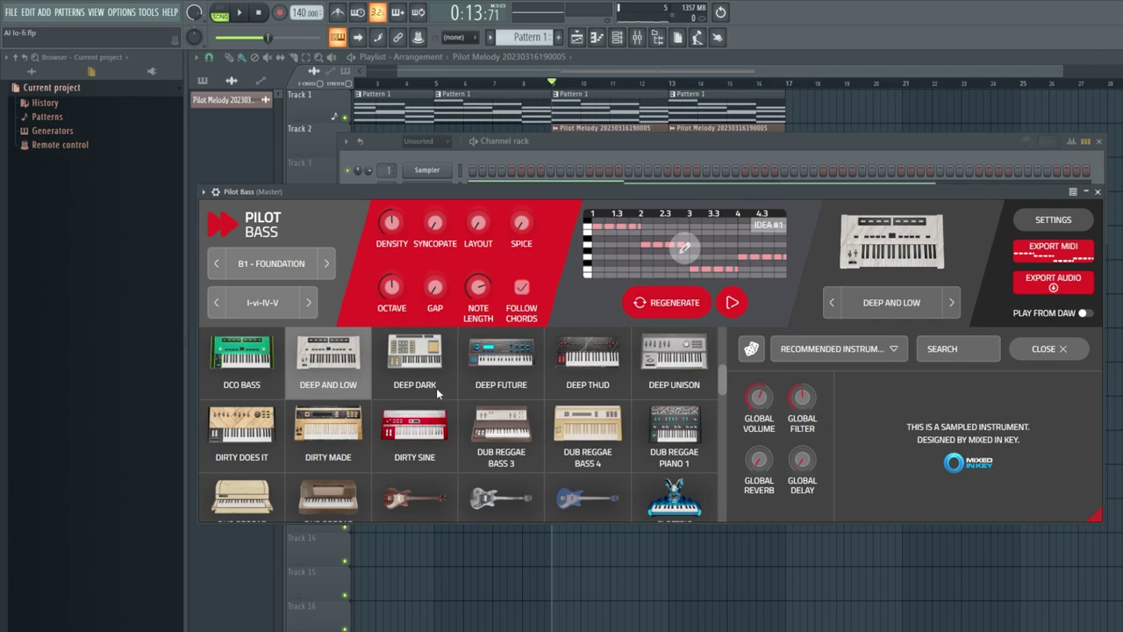
scroll(643, 405, "down", 3)
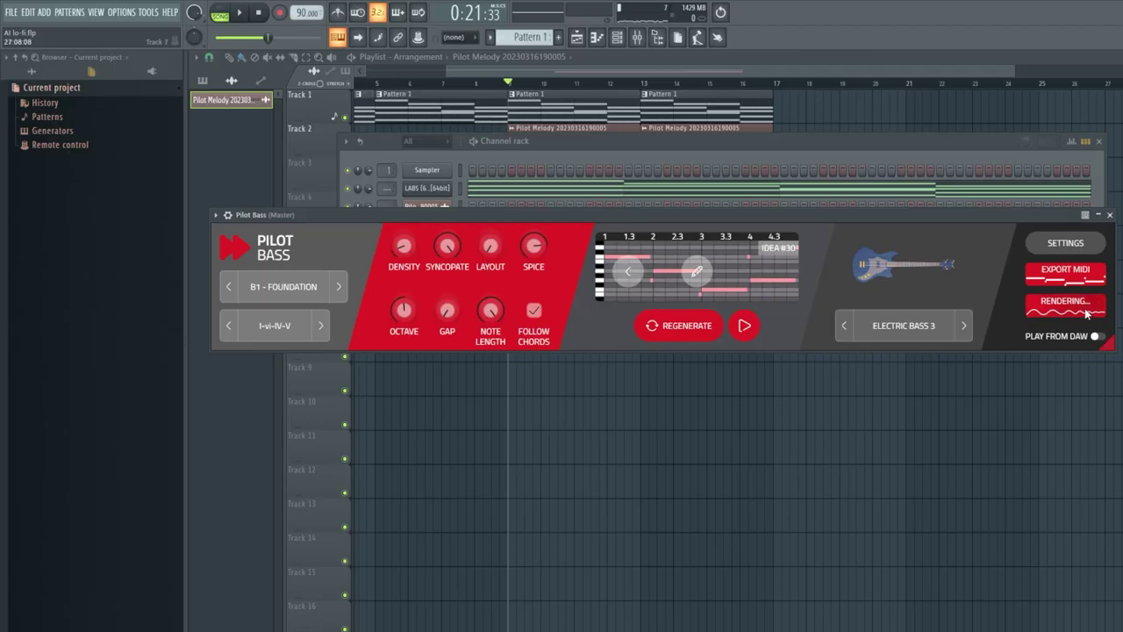
left_click_drag(1089, 312, 1086, 307)
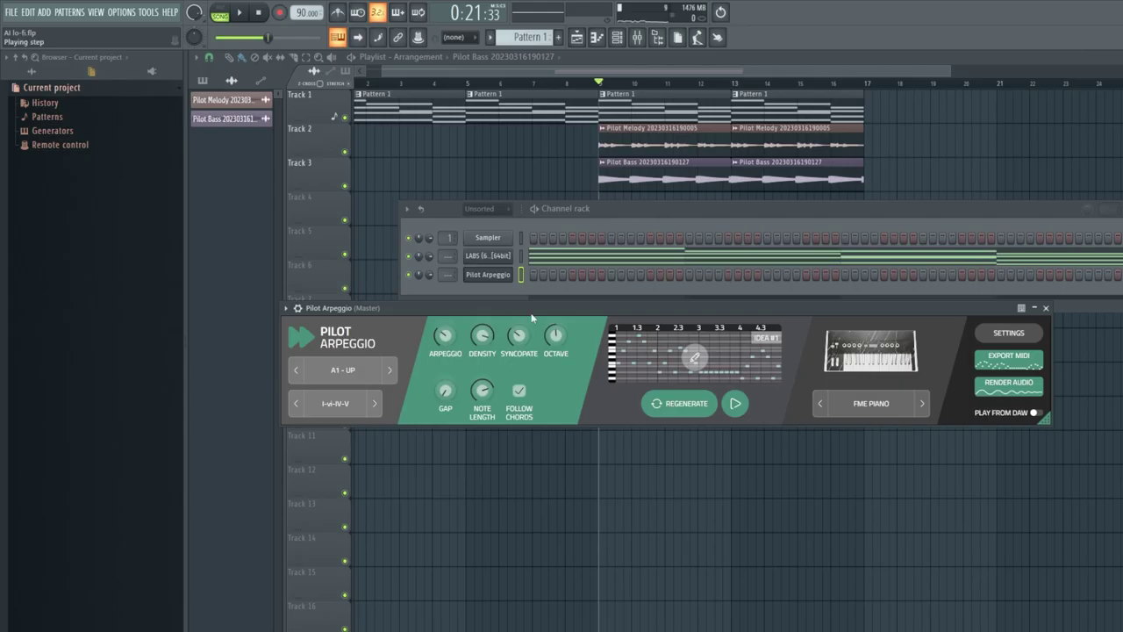
Step: Move Pilot Arpeggio higher and audition its A3 Texture Coin Pluck idea
left_click_drag(552, 311, 553, 253)
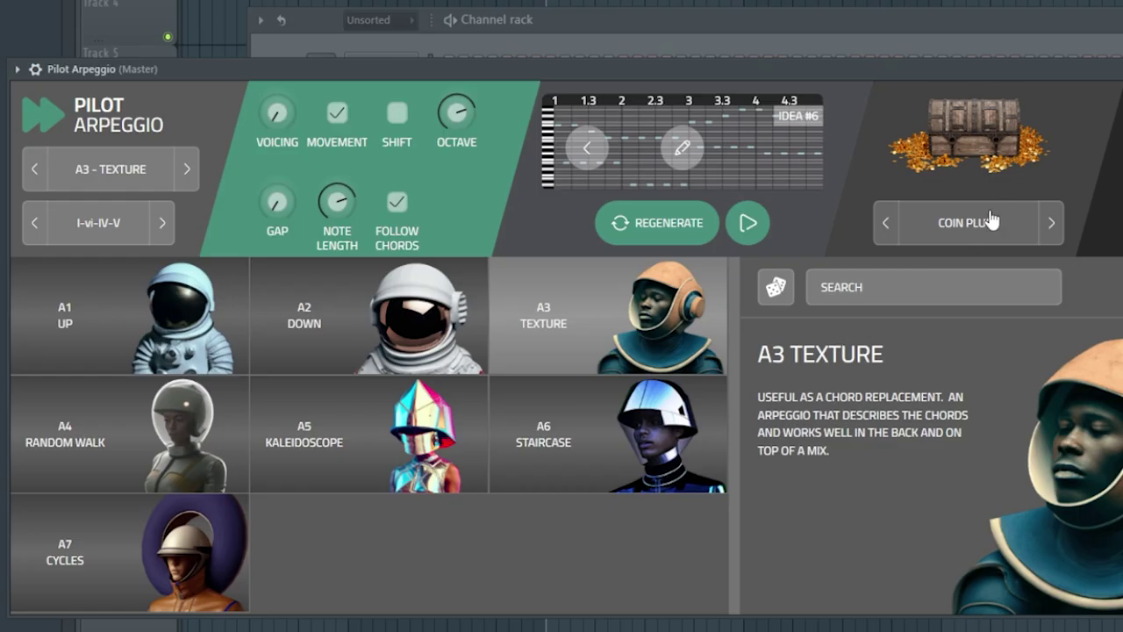
left_click(759, 221)
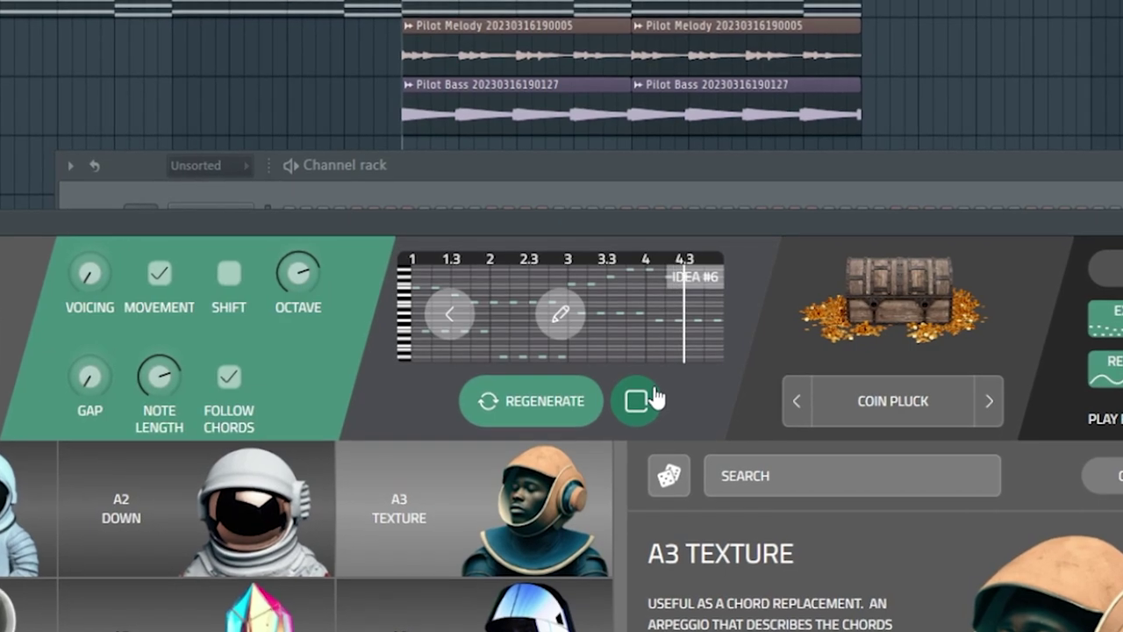
left_click(656, 400)
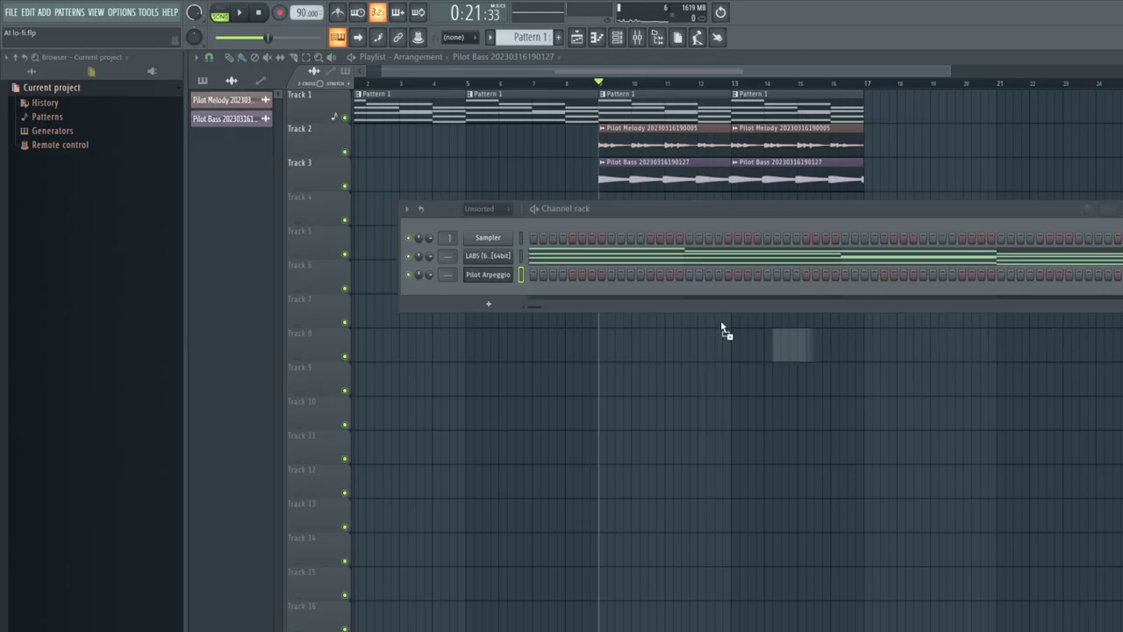
Step: Place the arpeggio audio on Track 4 and set Drum Monkey to Lo-Fi, 4 bars
mouse_move(615, 338)
left_mouse_down()
mouse_move(677, 354)
mouse_move(661, 210)
left_mouse_up()
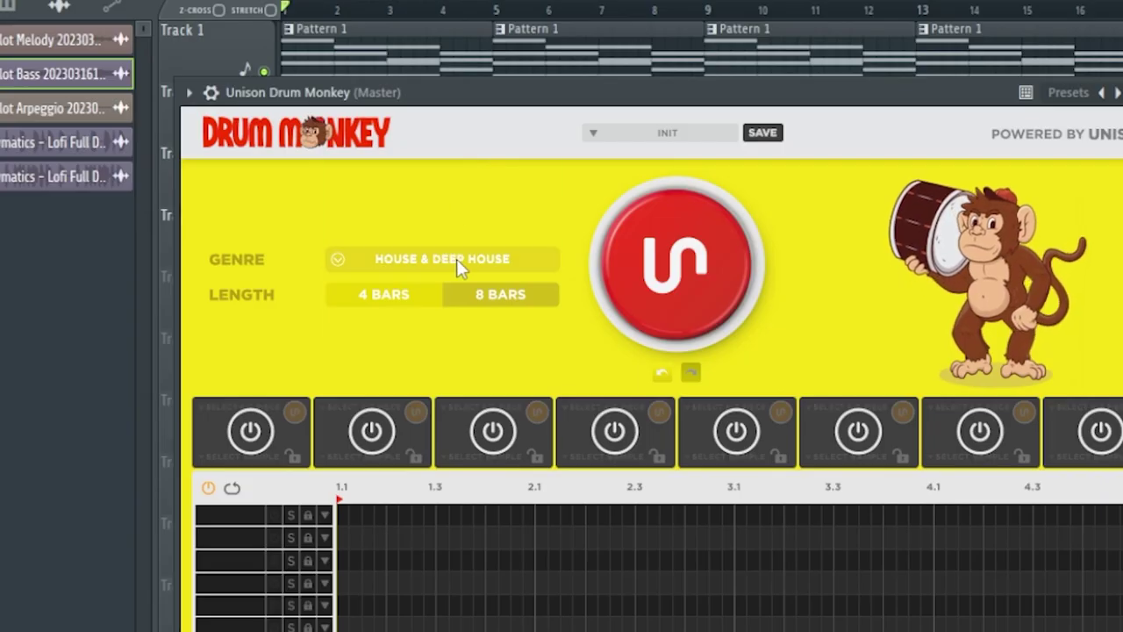
left_click(457, 263)
left_click(425, 311)
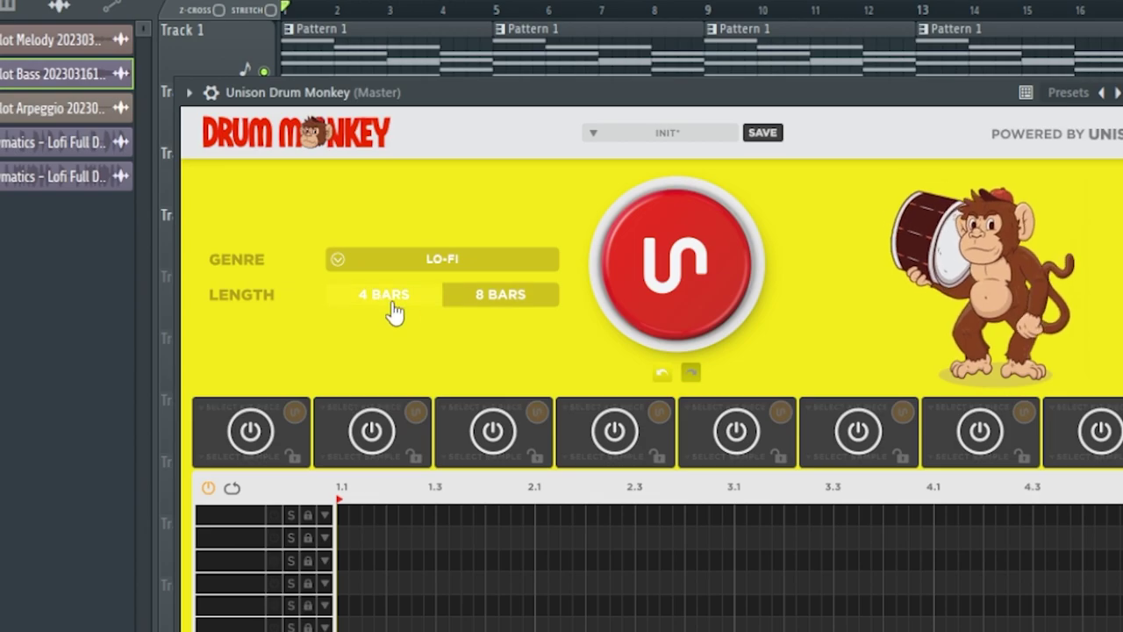
Step: Generate lo-fi Drum Monkey grooves, stopping the preview and regenerating once
left_click(675, 259)
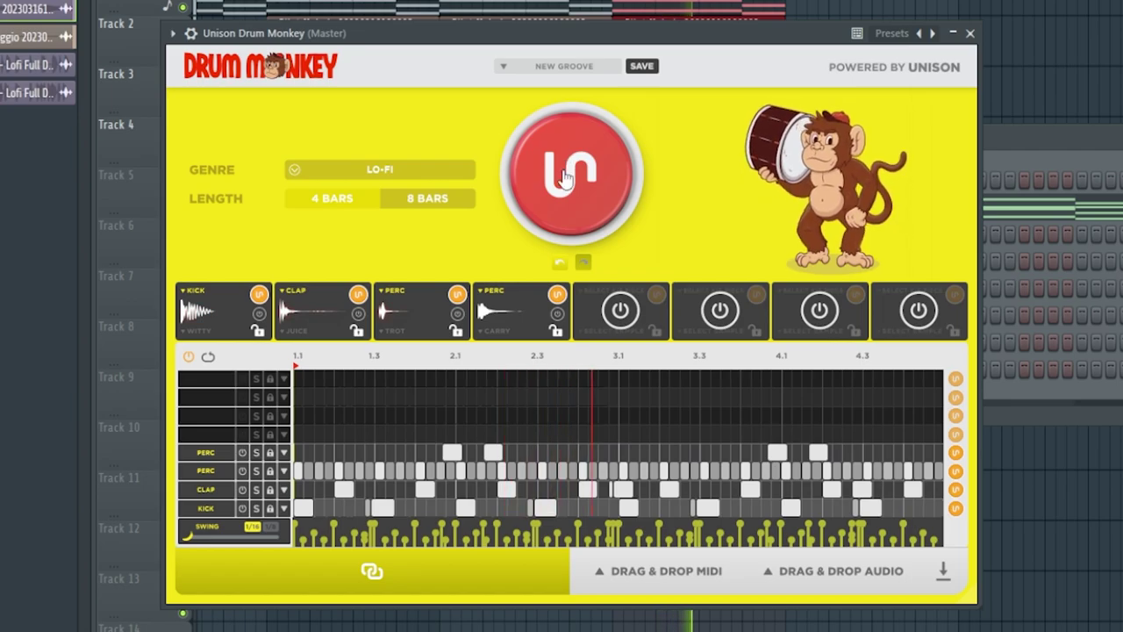
key("space")
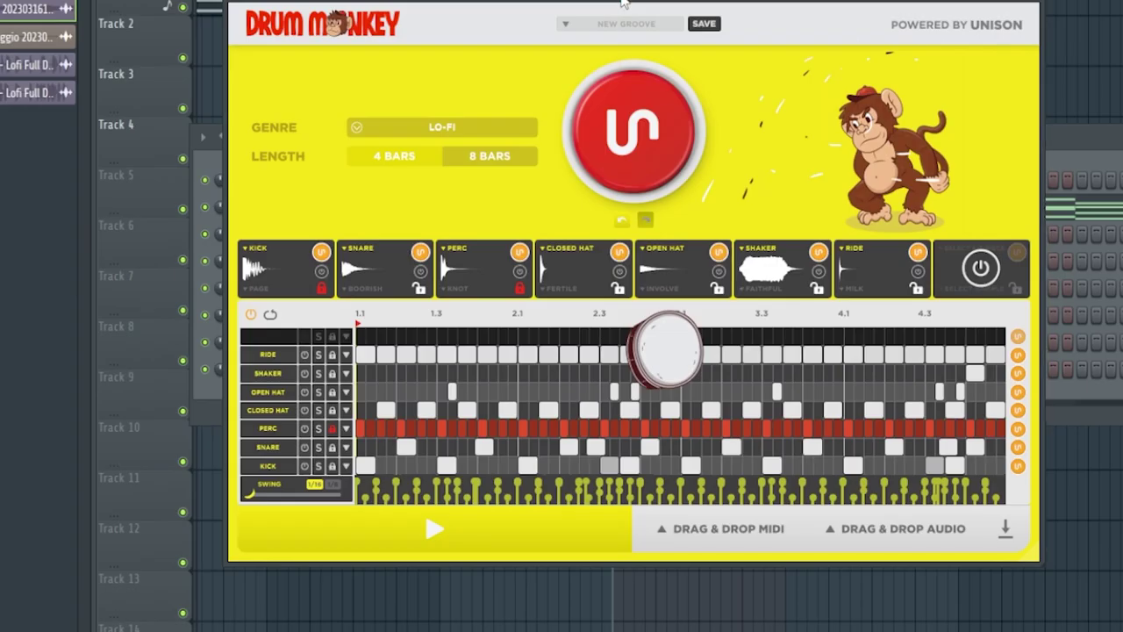
left_click(634, 130)
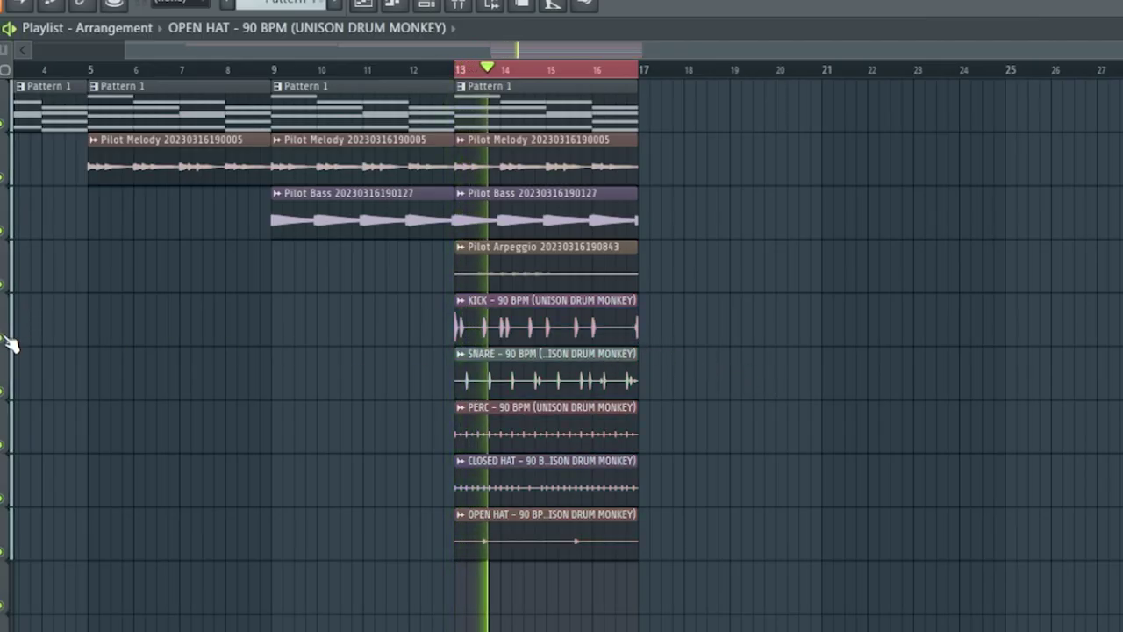
Step: Play the full arrangement with the repeated arpeggio and drum stems from the start, then stop playback
scroll(407, 66, "up", 2)
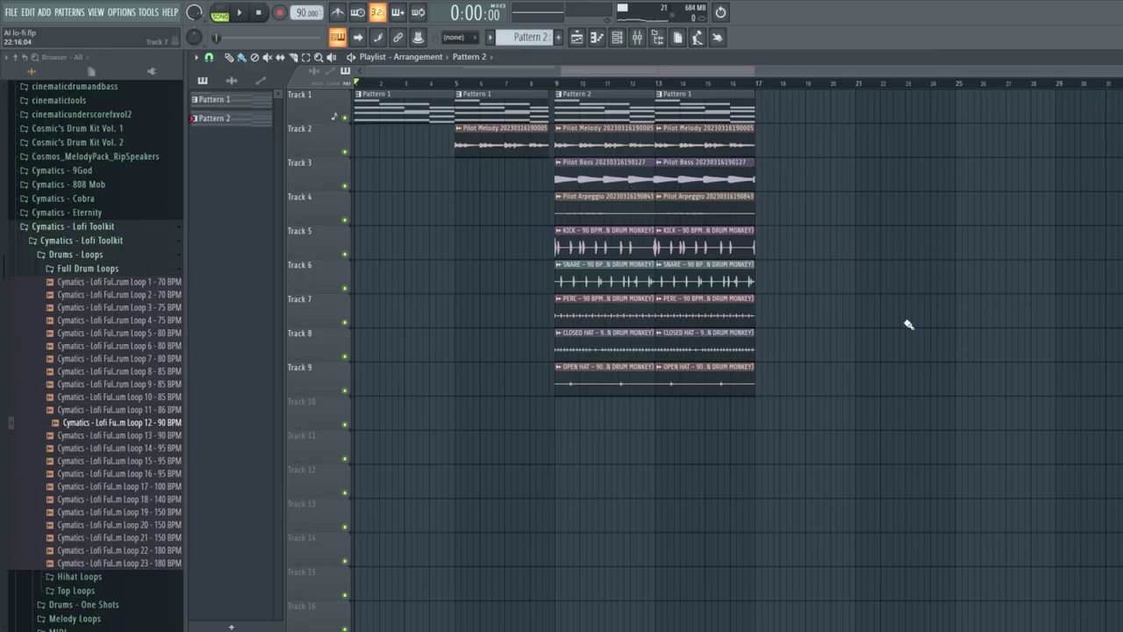
key("space")
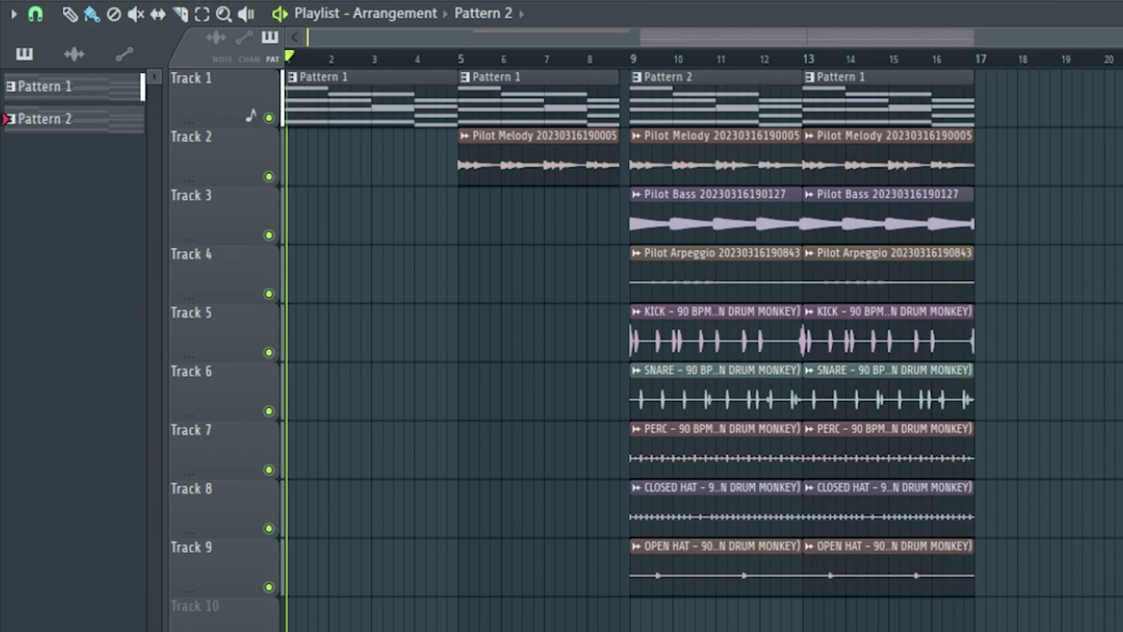
key("space")
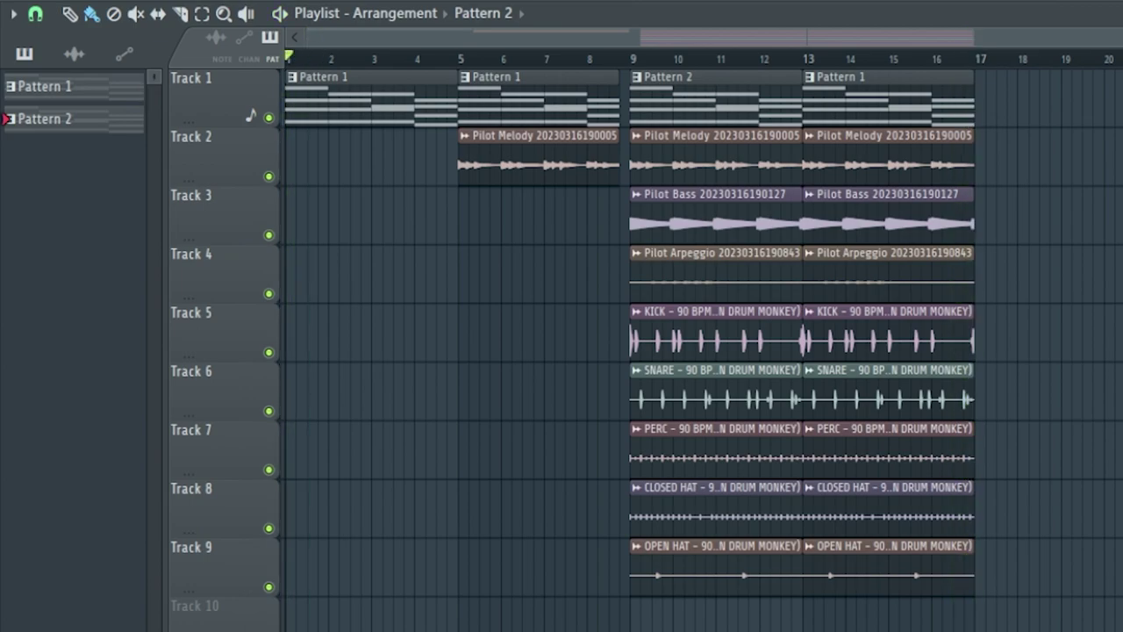